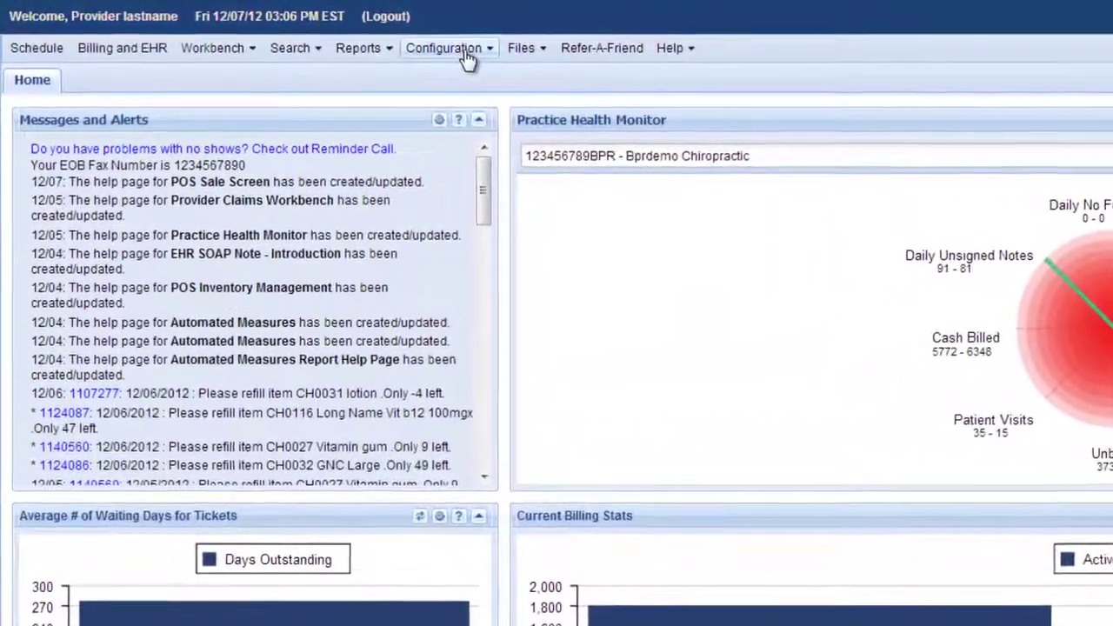
Open the practice's Point of Sale configuration and review the inventory list's columns, including Items Left and Items Threshold.
click(468, 54)
mouse_move(503, 139)
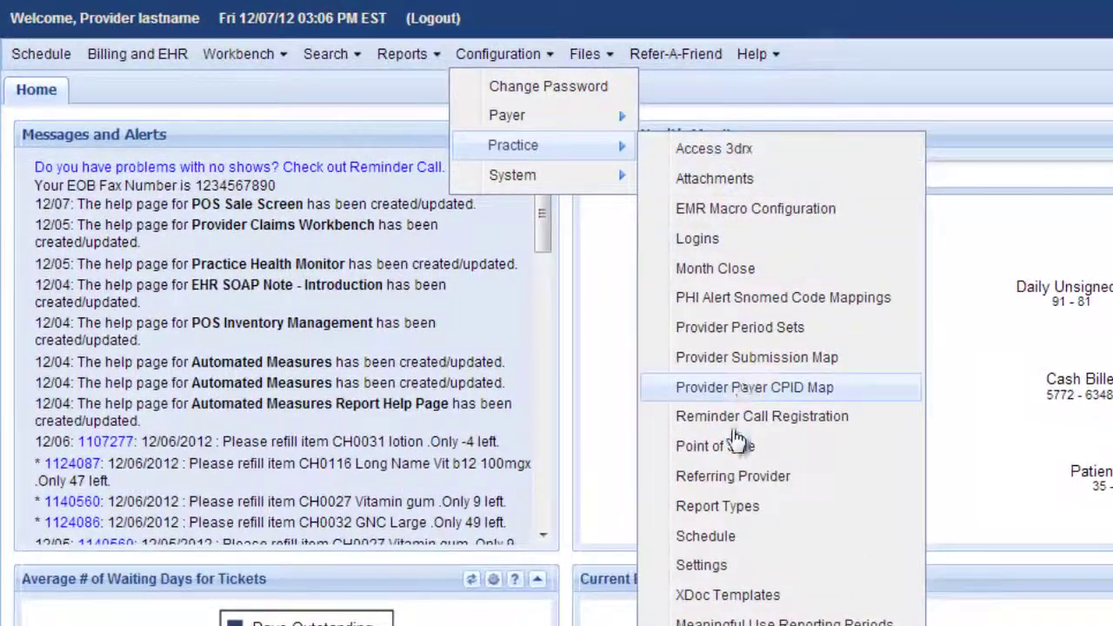
click(733, 448)
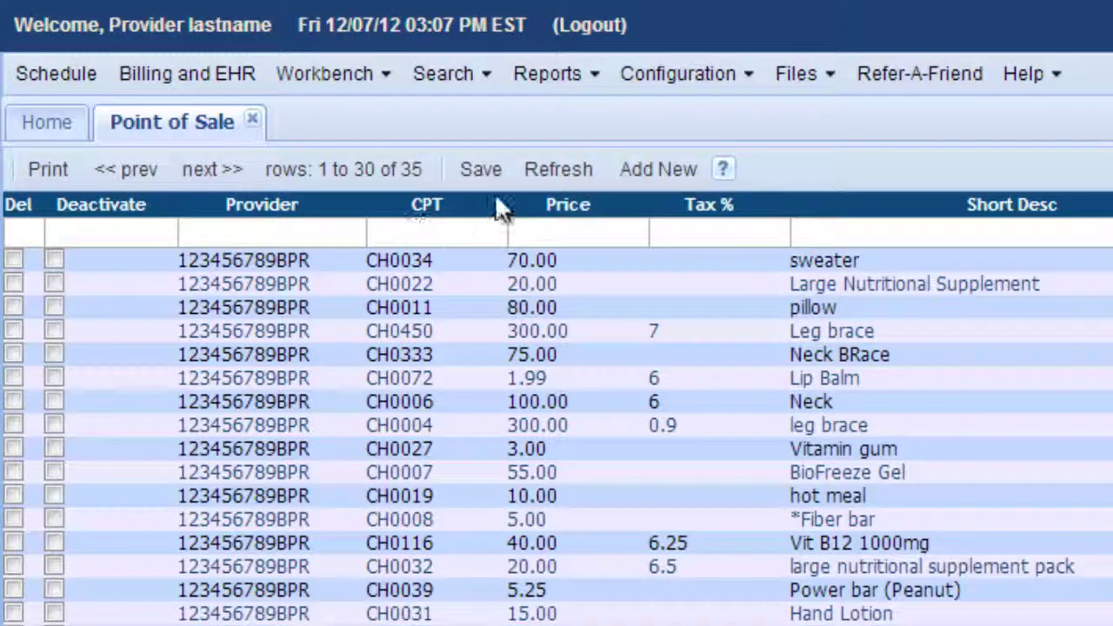
click(481, 170)
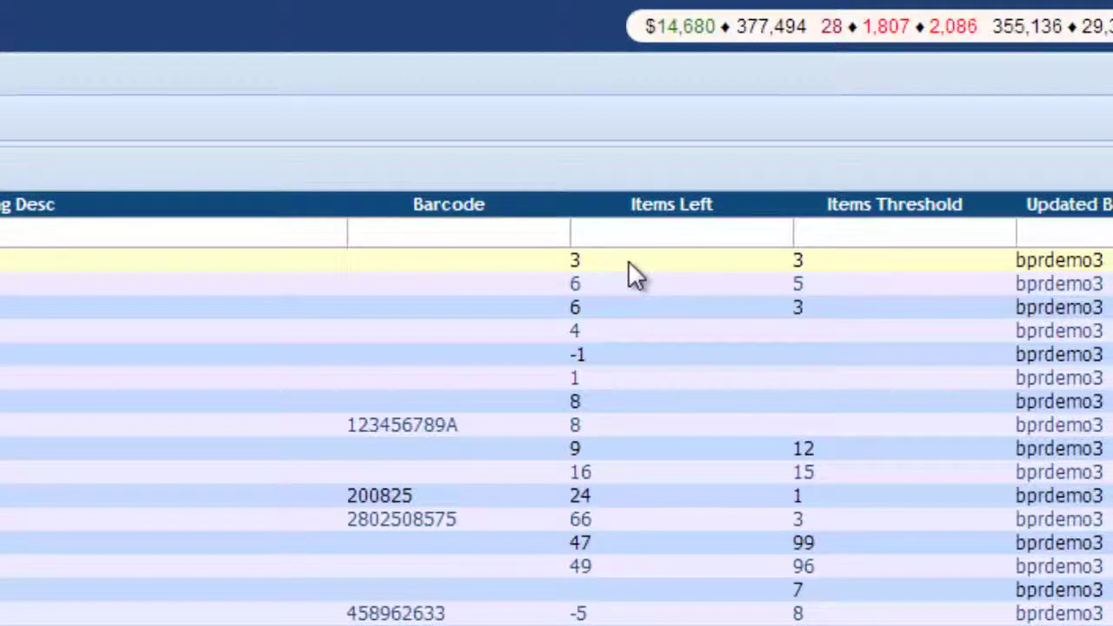
click(439, 264)
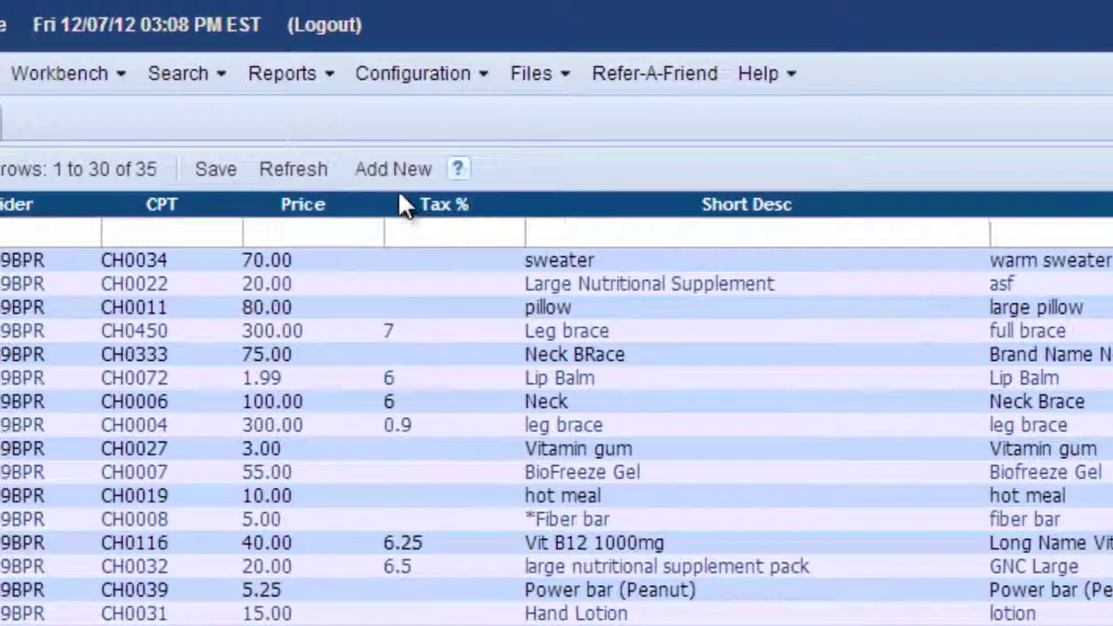
Start a new inventory item and assign it the CPT code CH0013 from the available codes.
click(515, 171)
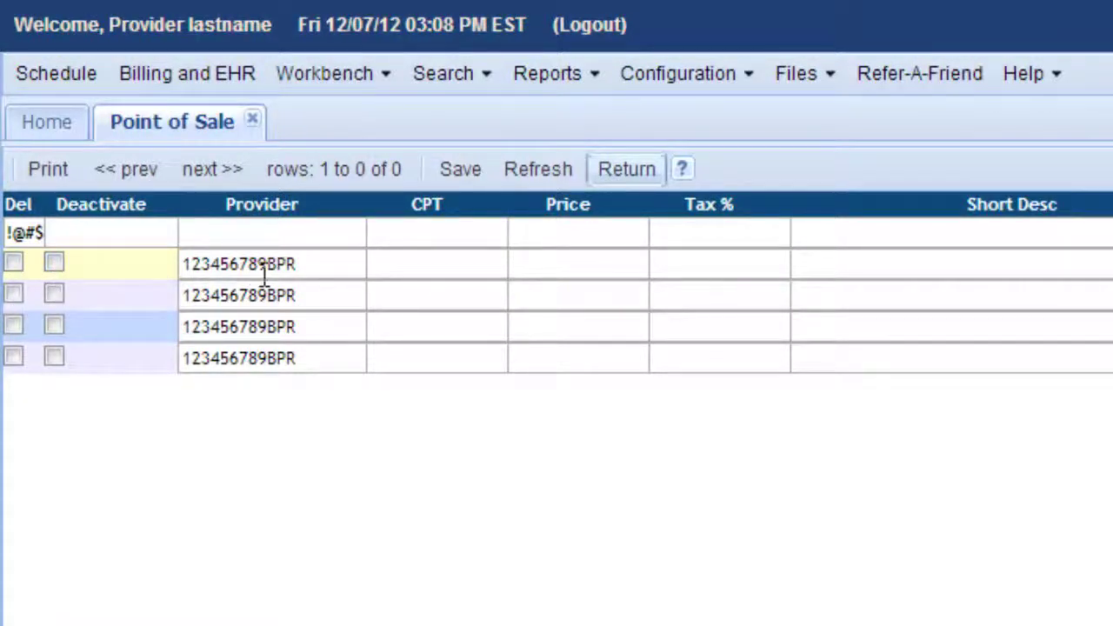
click(419, 266)
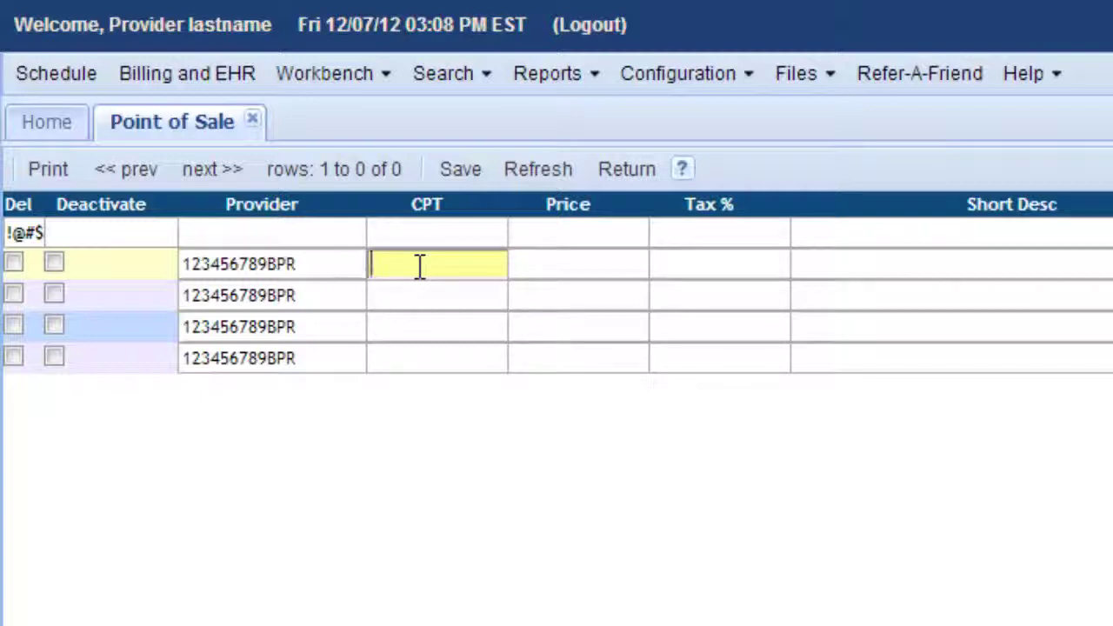
key(Escape)
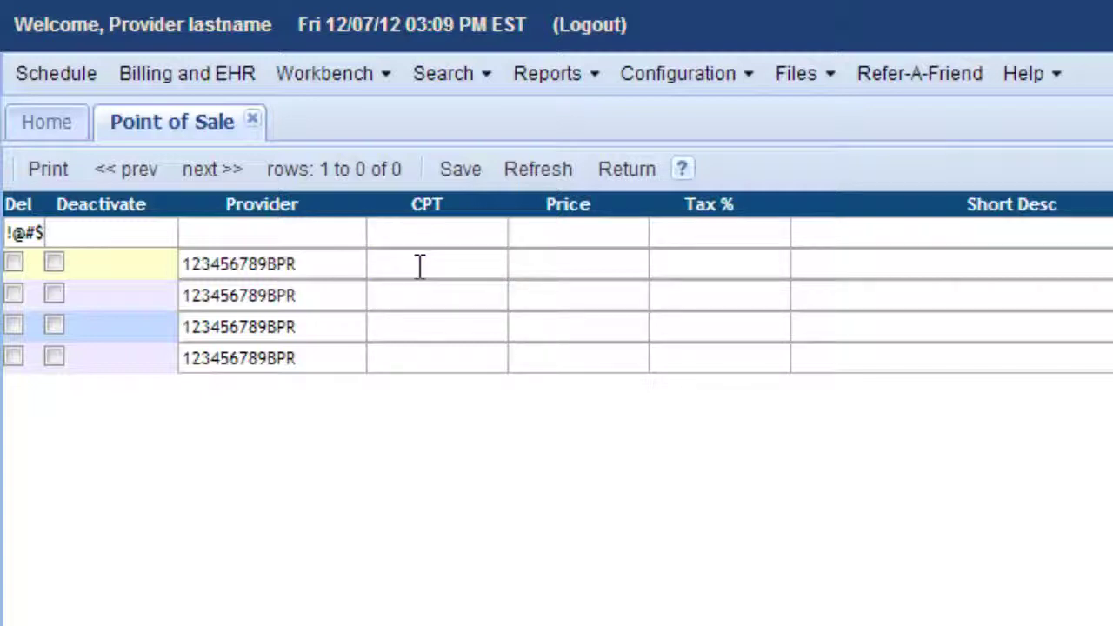
click(419, 266)
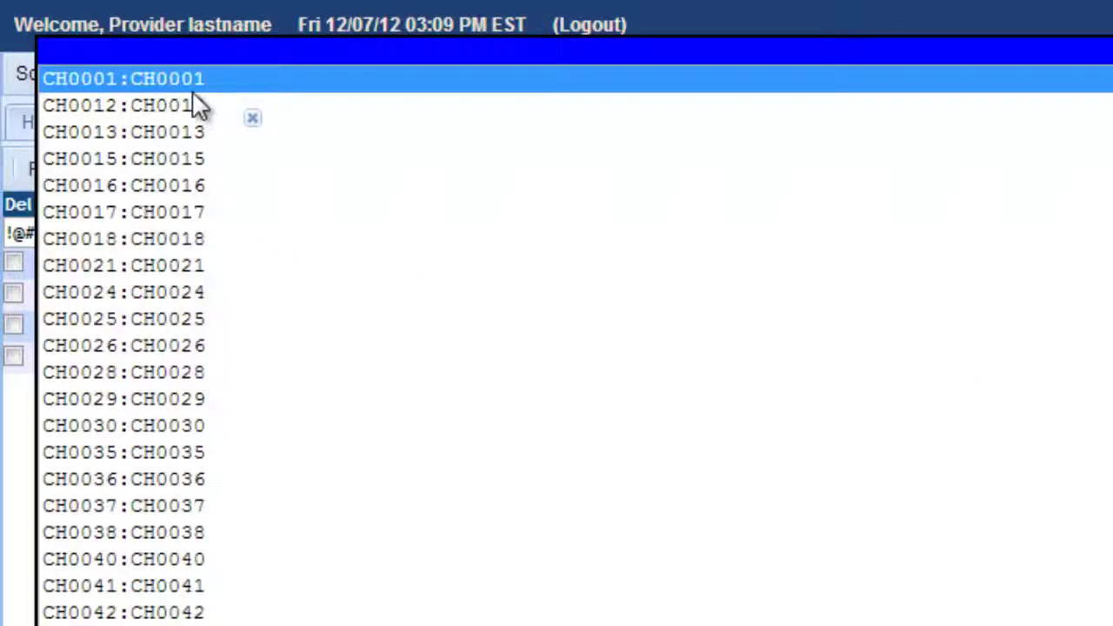
click(90, 132)
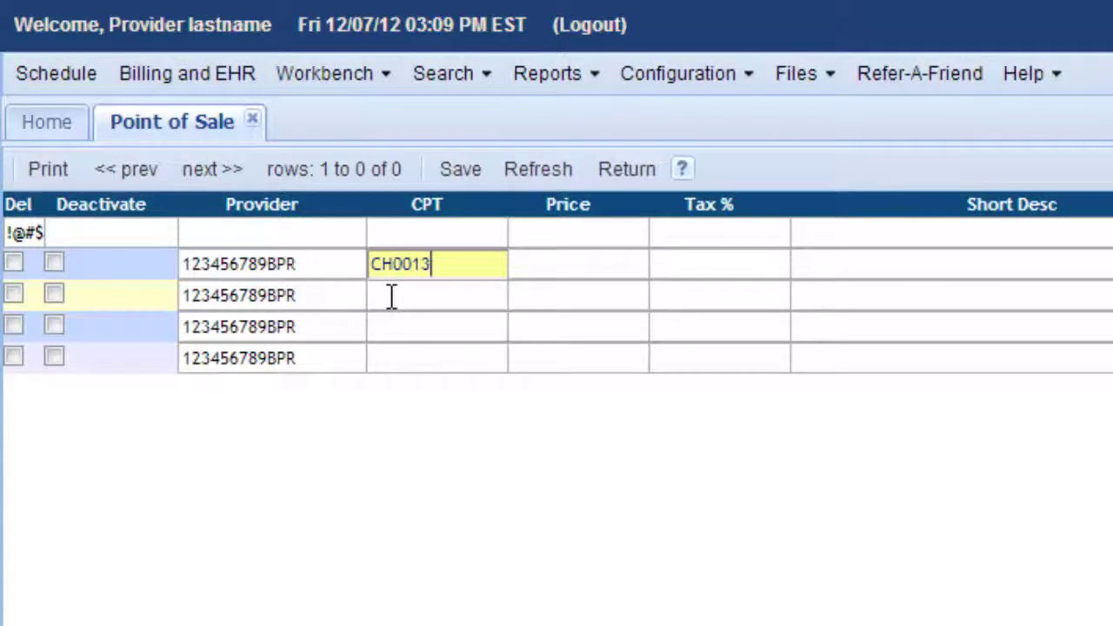
Set the new CH0013 item's price to 50.00 and its tax percentage to 7.
click(567, 263)
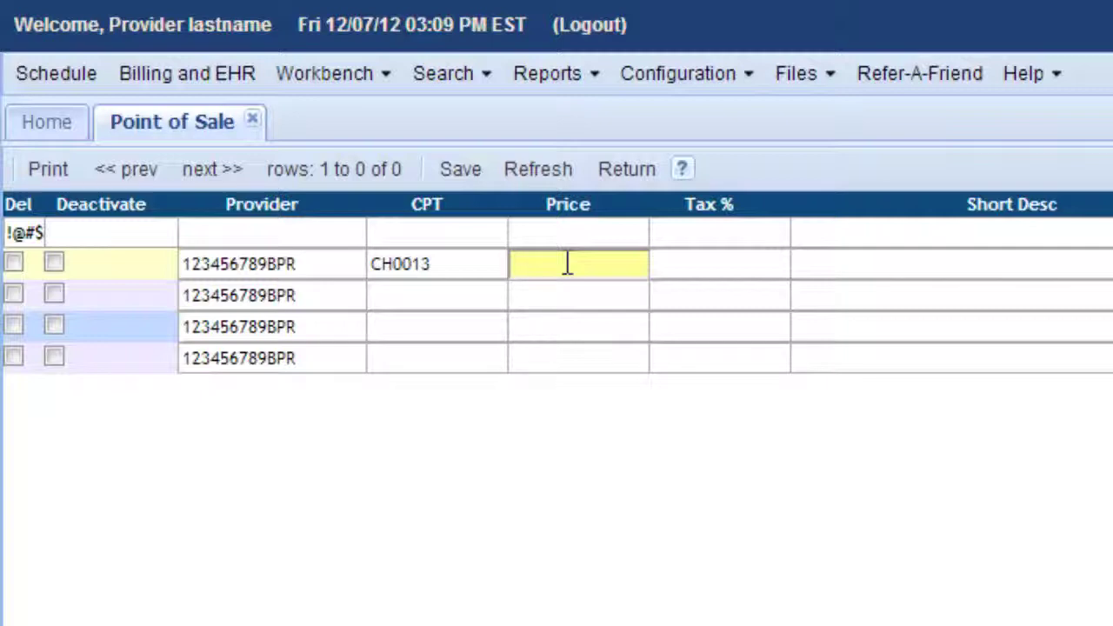
text(50.00)
key(Tab)
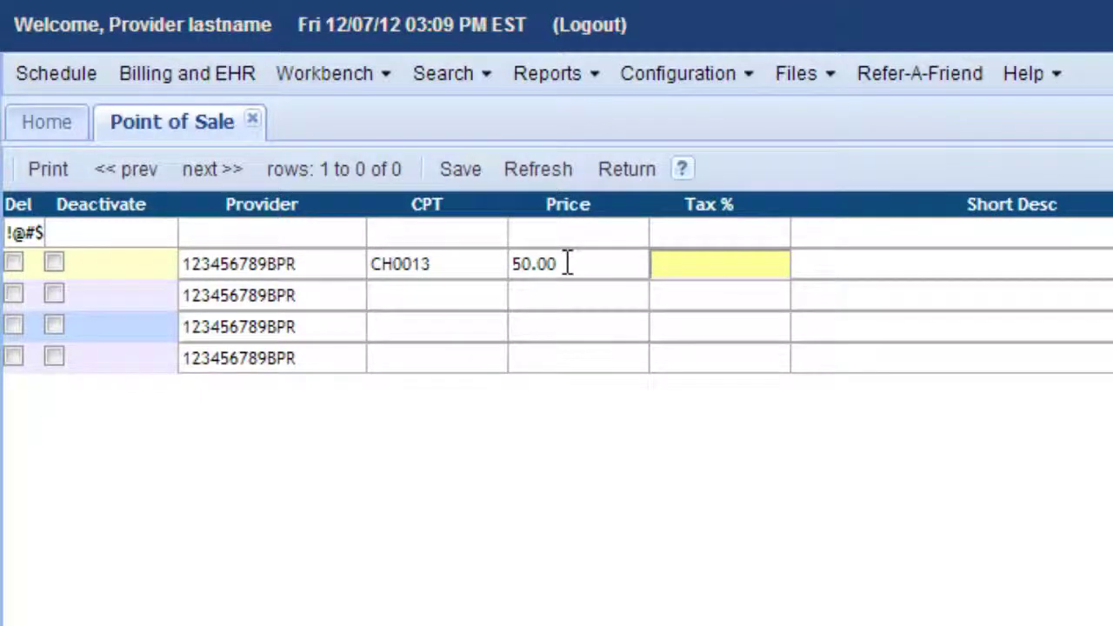
text(7)
key(Tab)
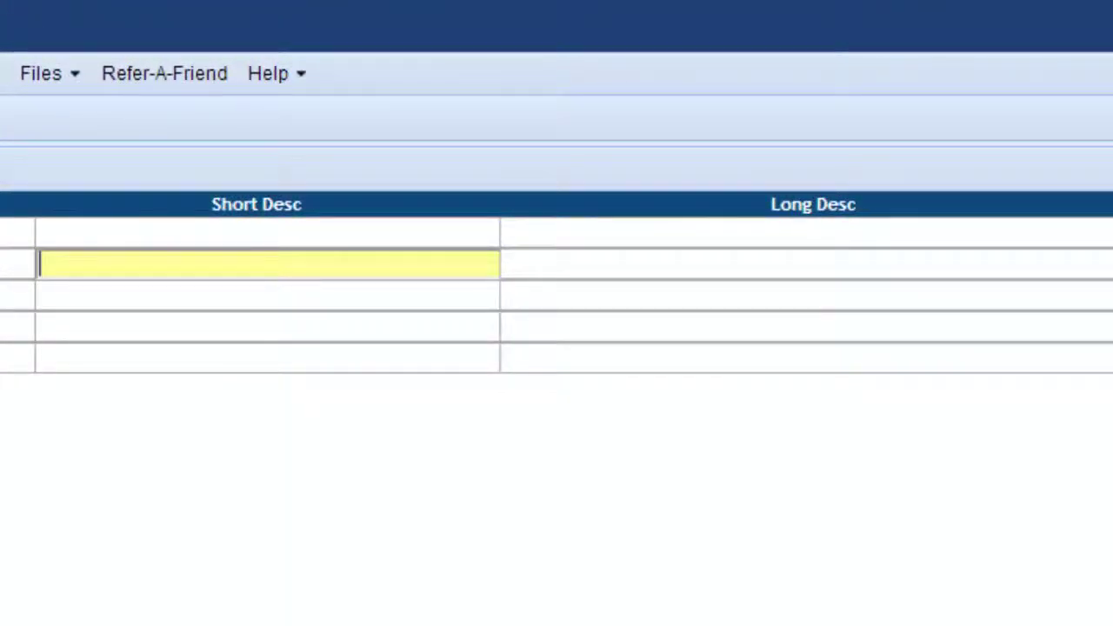
Enter "Multi Vitamins" as the new item's short description and "Expensive Multi Vitamins" as its long description.
text(Multi Vita)
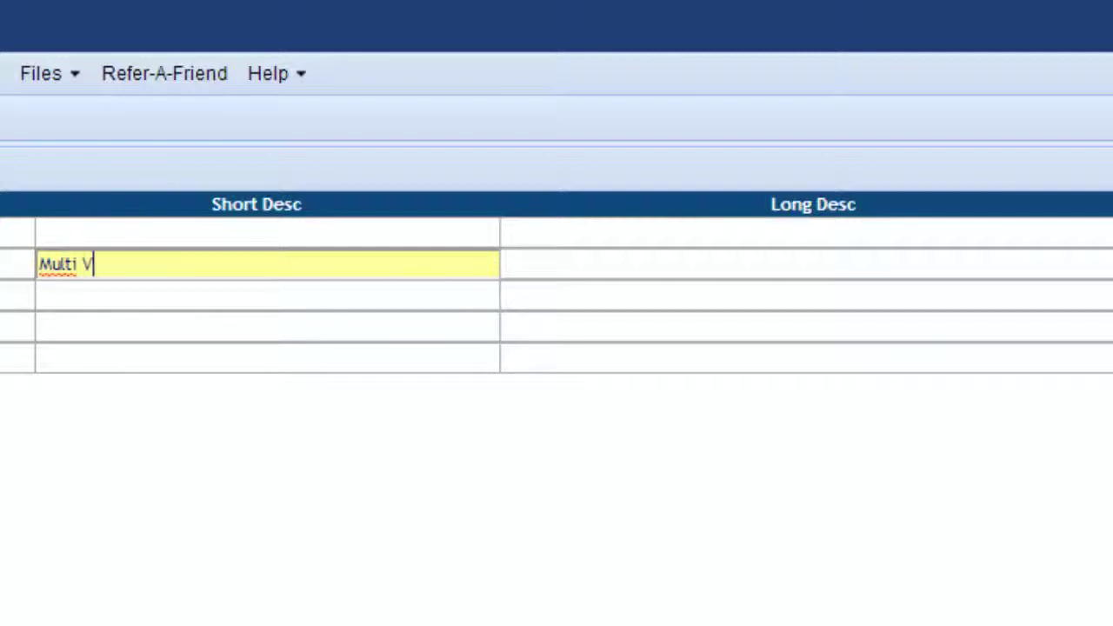
text(min)
text(s)
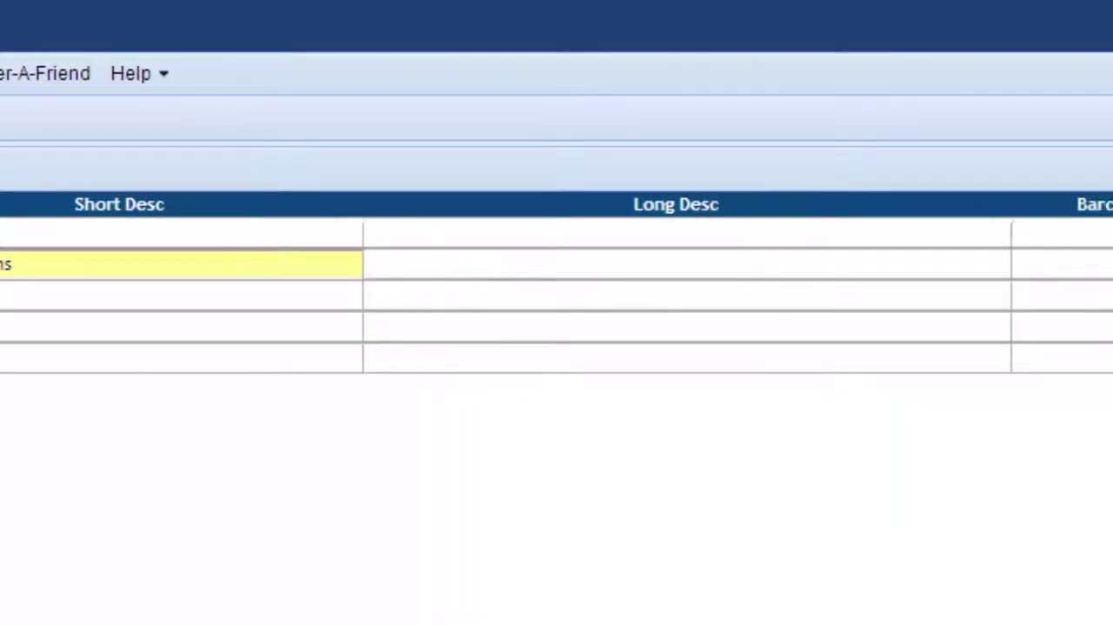
key(Tab)
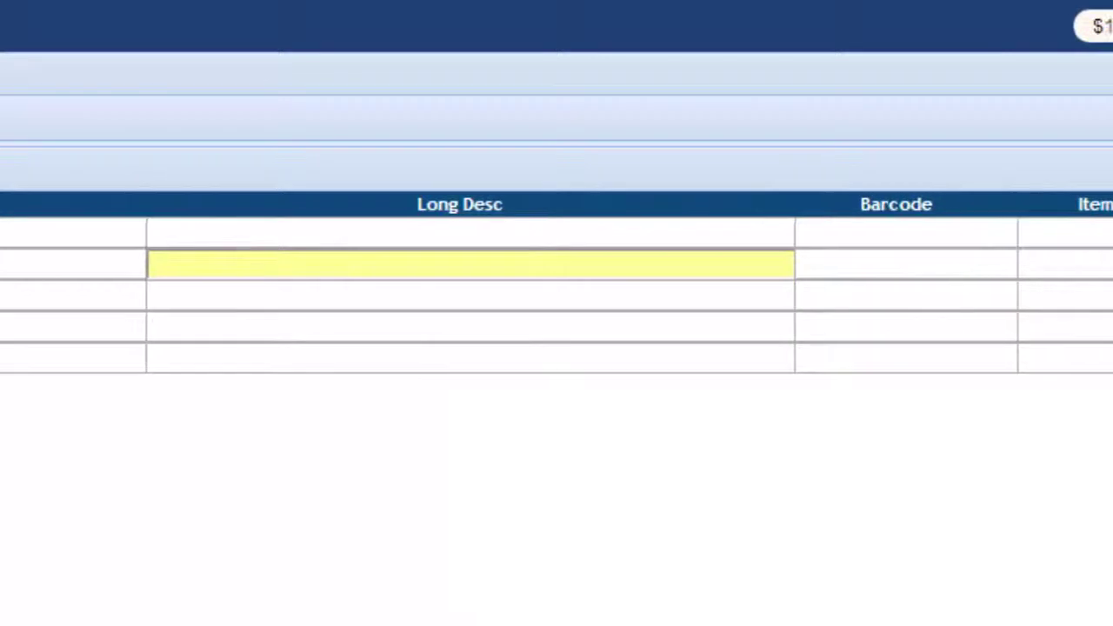
text(Expens)
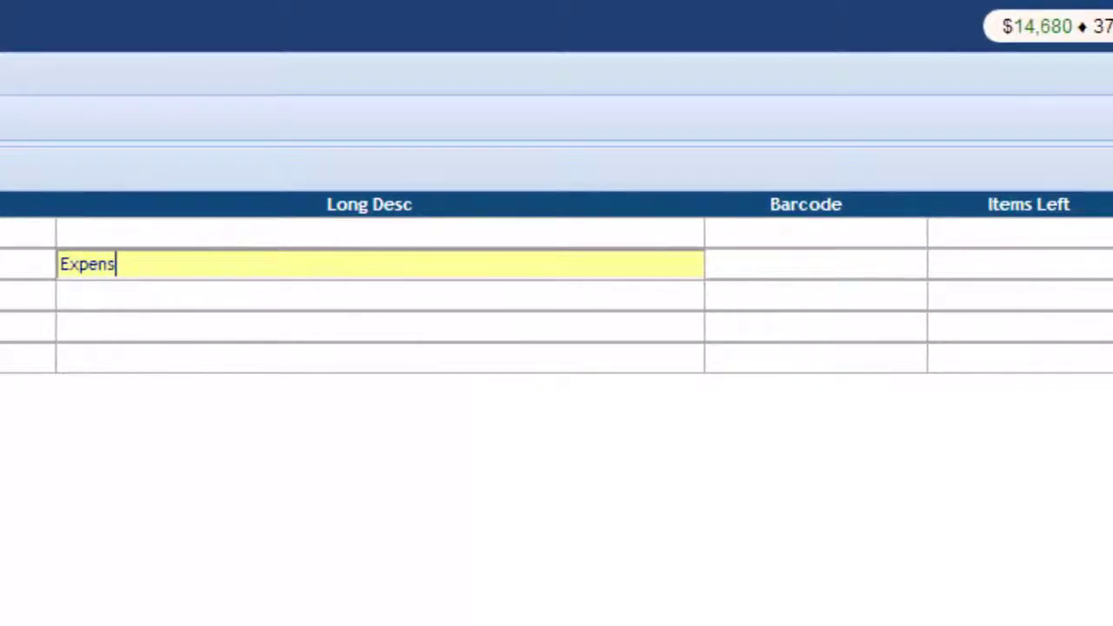
text(ive Multi Vitamins)
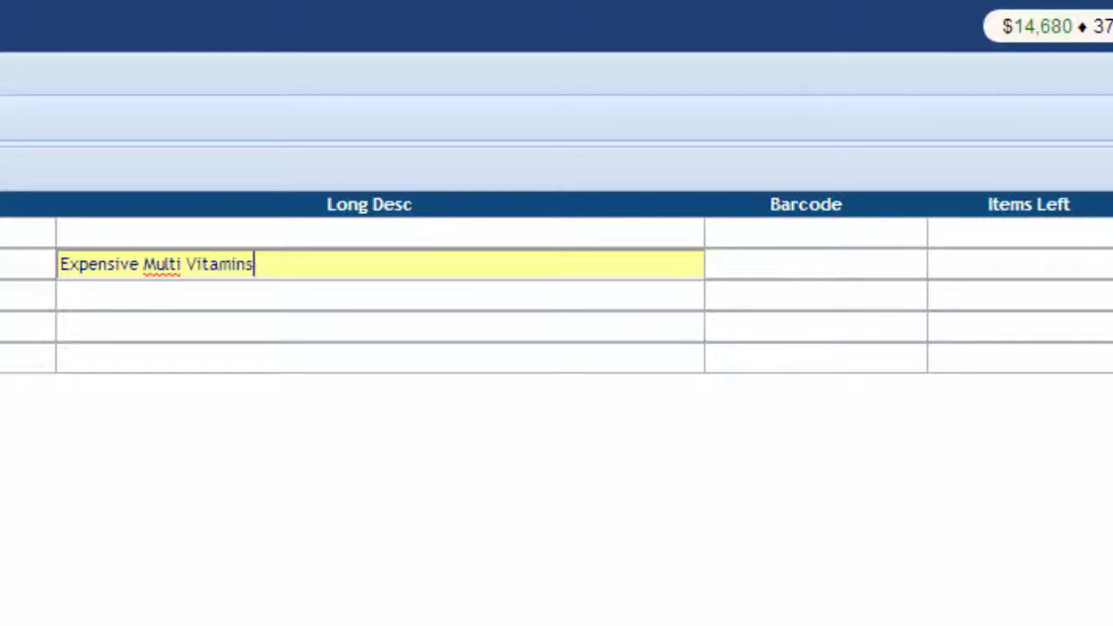
Leave the barcode empty, set Items Left to 10 and Items Threshold to 5, and save the new item.
key(Tab)
key(Tab)
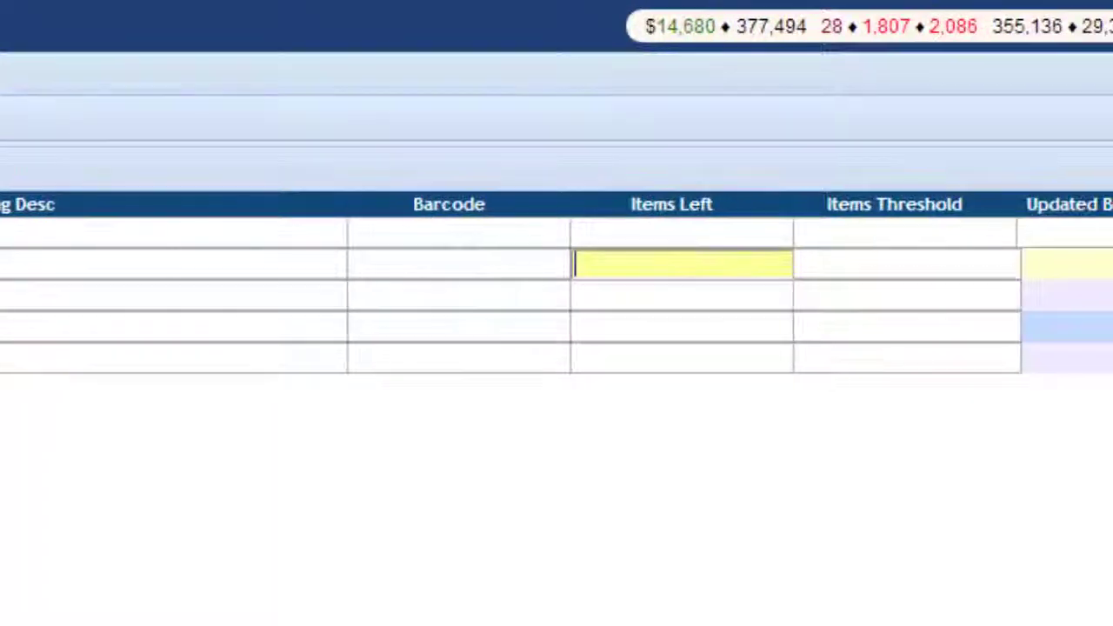
text(10)
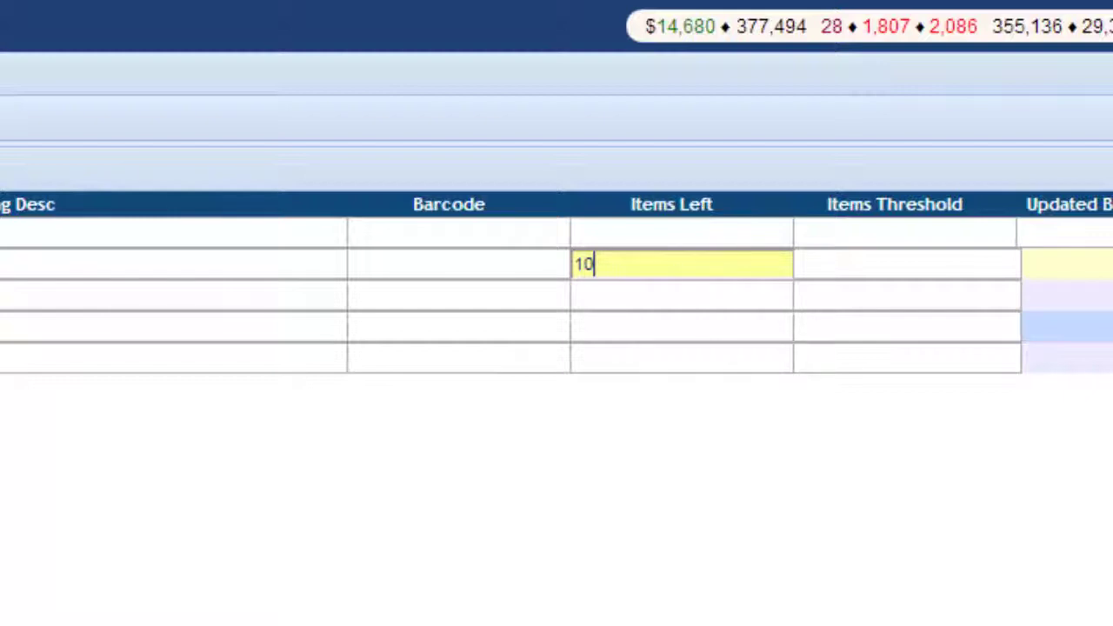
key(Tab)
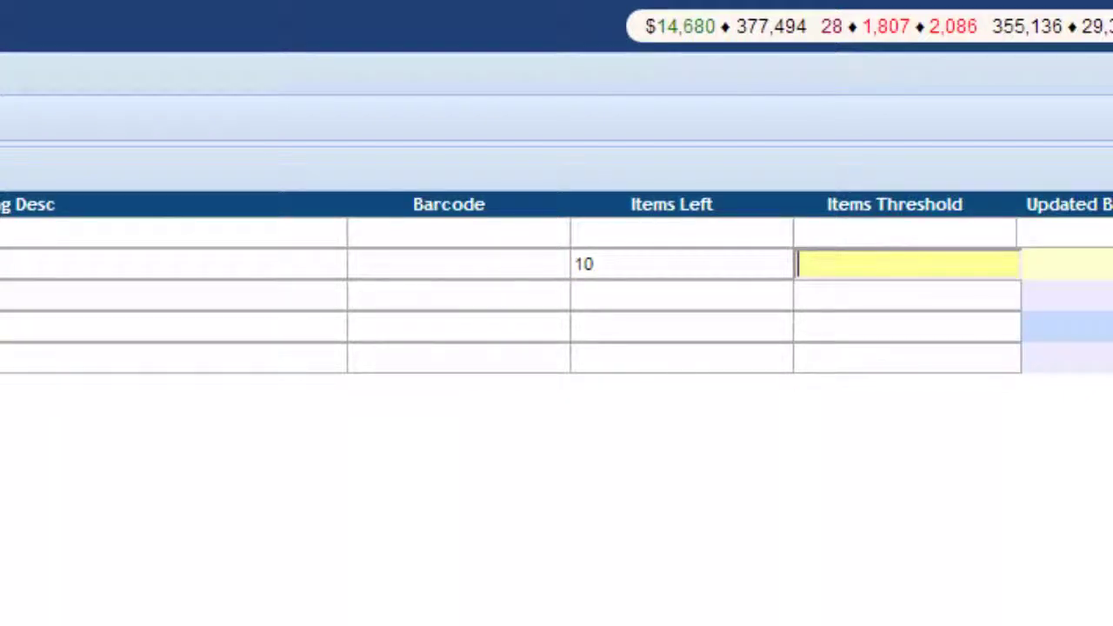
text(5)
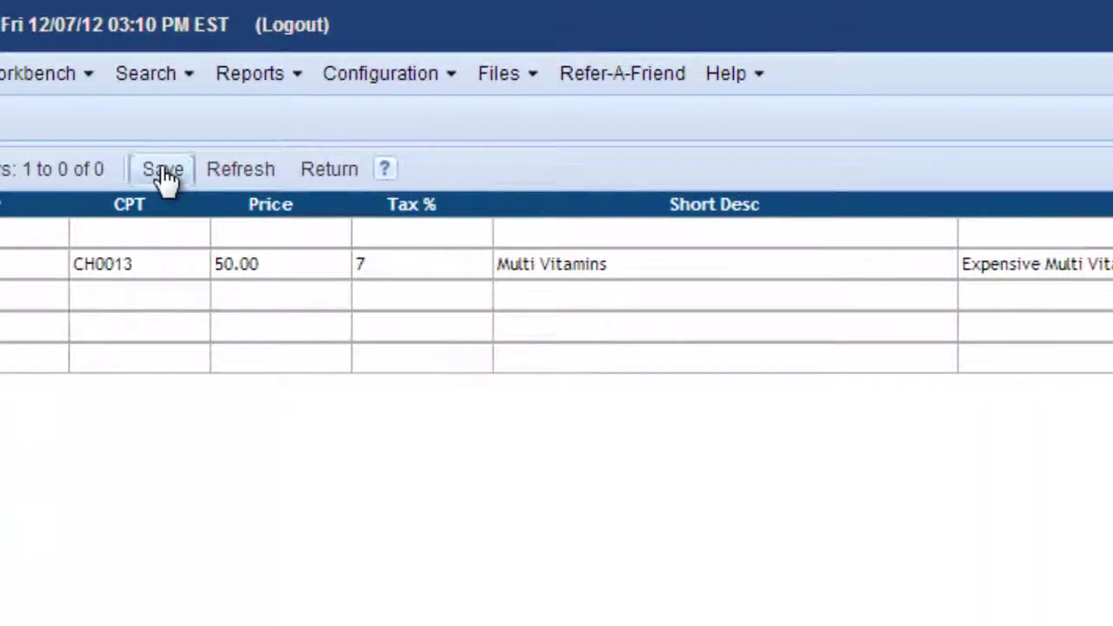
click(164, 171)
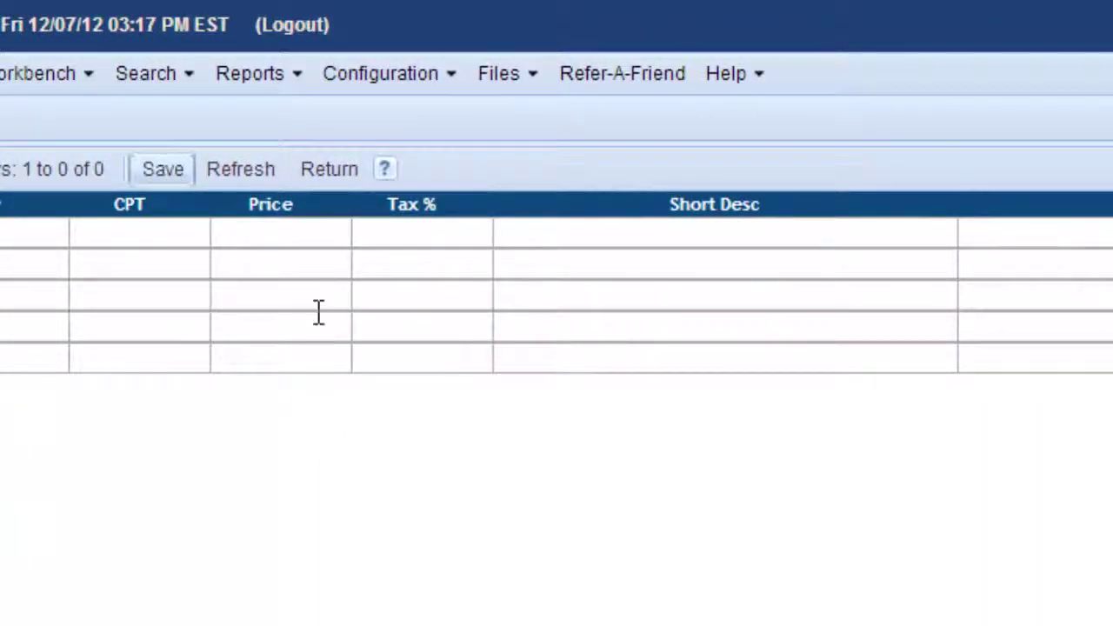
Return to the inventory list and open the Multi Vitamins item's description, tax, price and stock fields for editing.
click(330, 170)
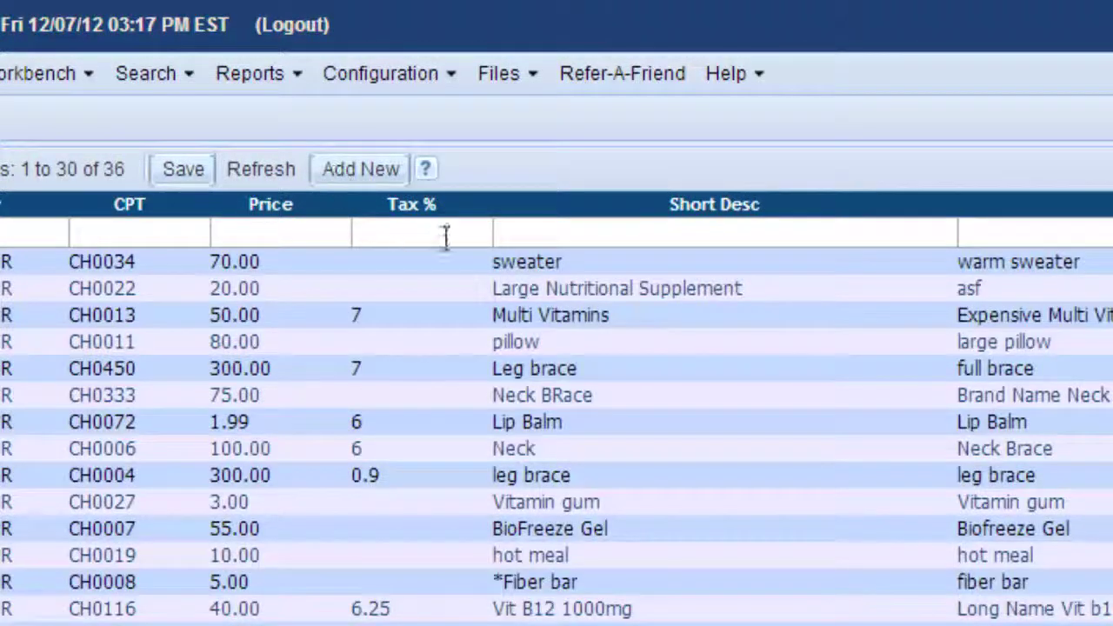
click(671, 320)
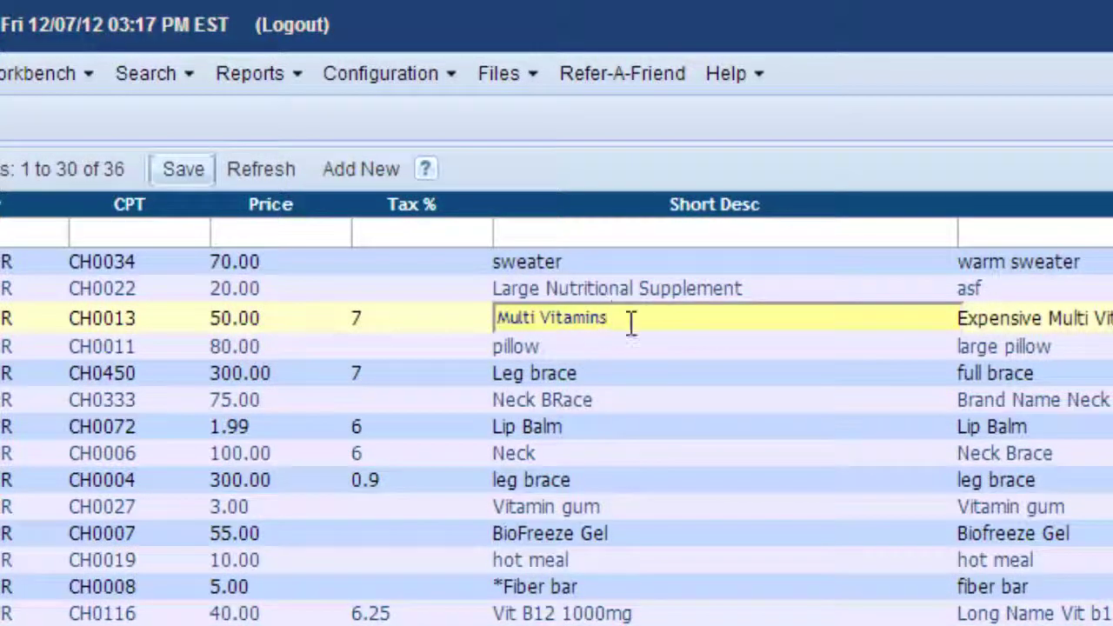
click(1055, 316)
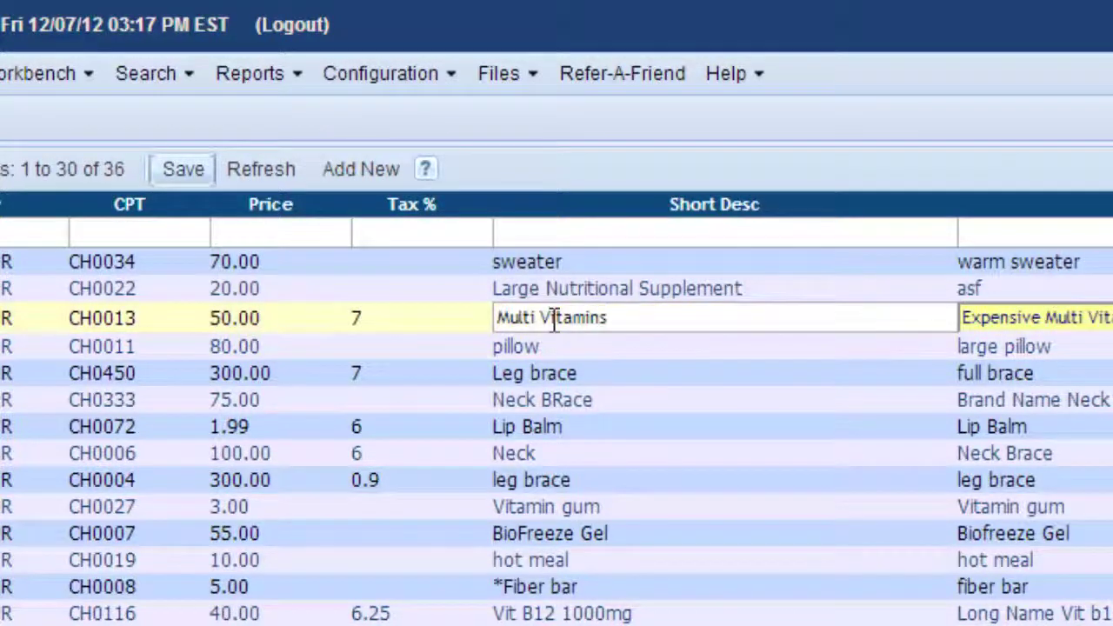
click(390, 319)
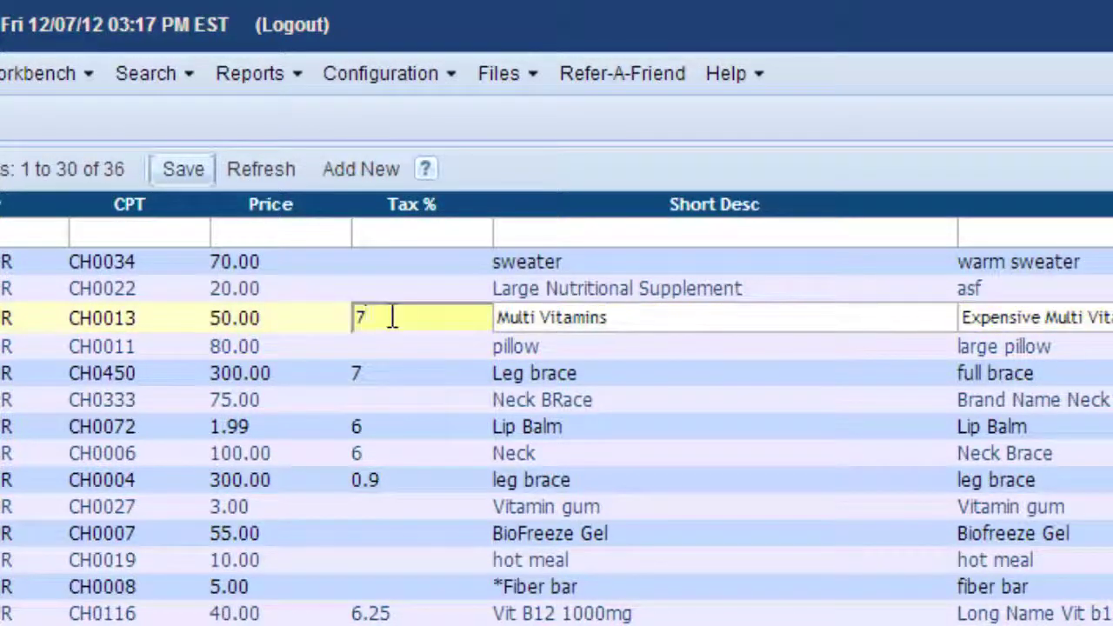
click(234, 315)
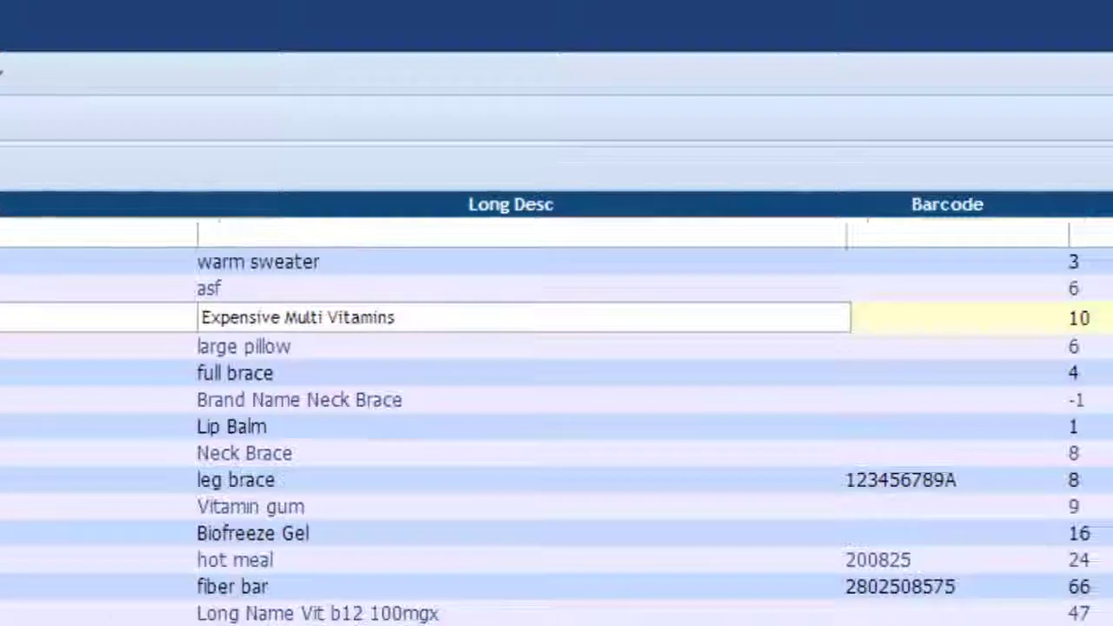
click(953, 318)
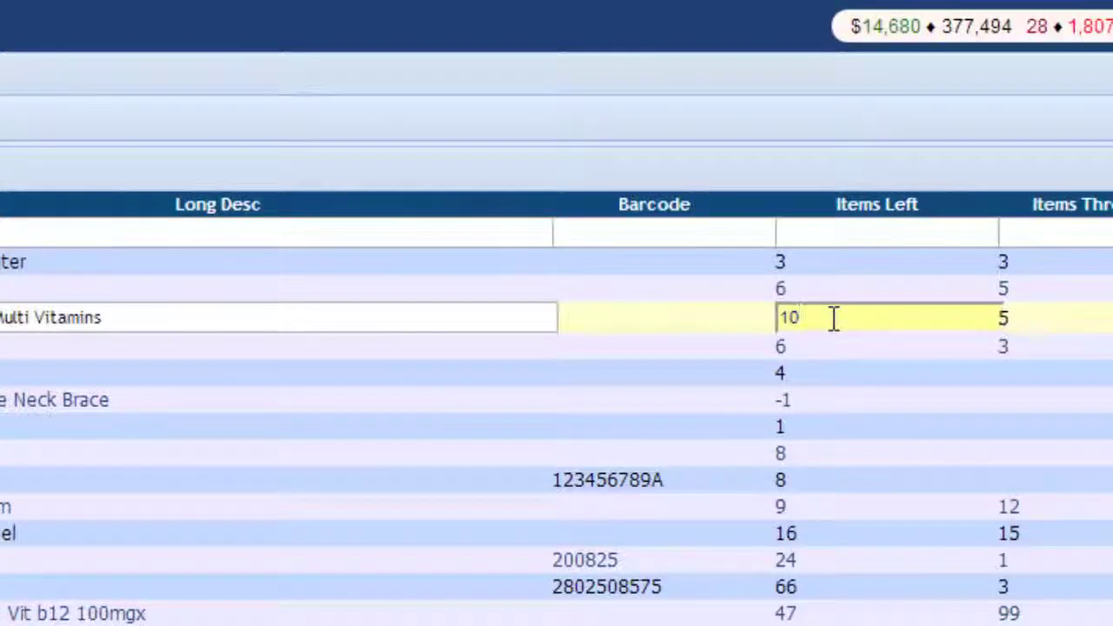
click(1055, 316)
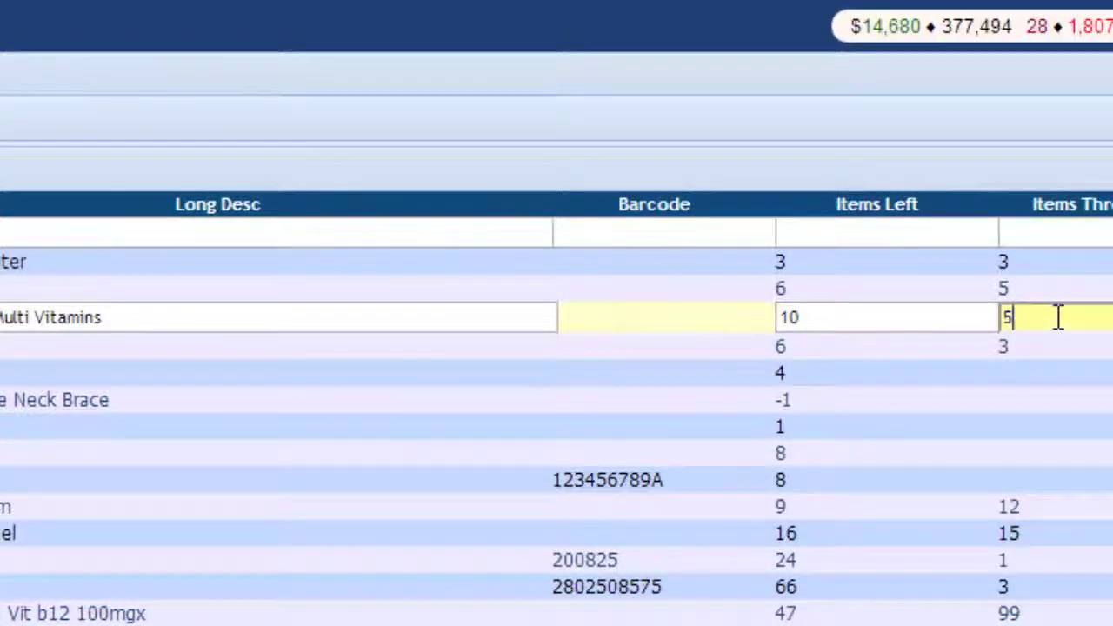